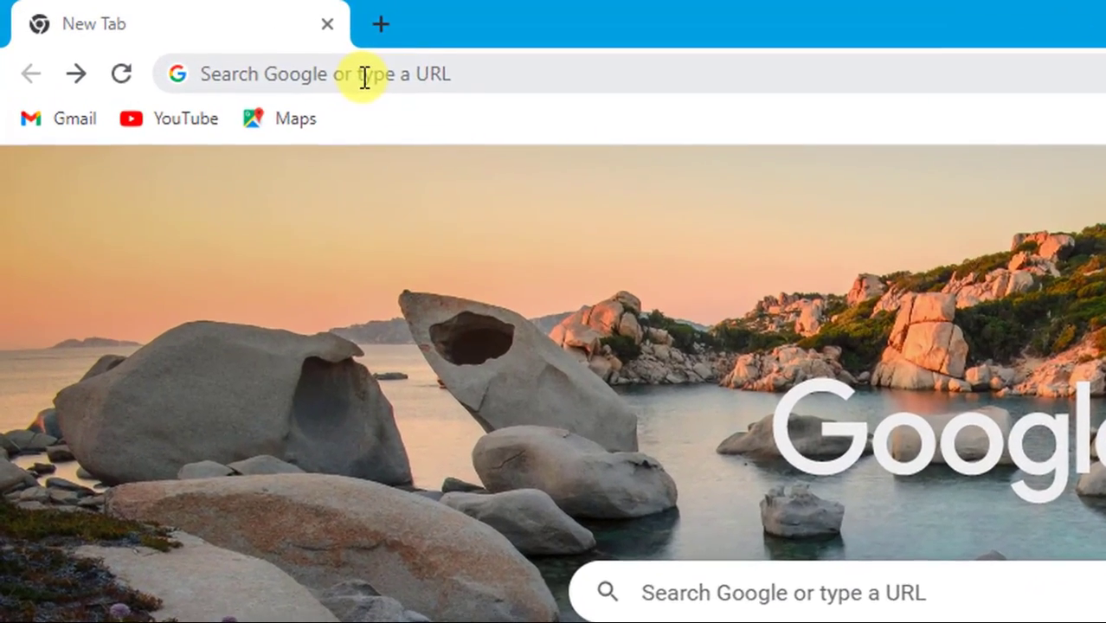
# - Search Google for policy bazaar and open the Policybazaar website
pyautogui.click(218, 45)
pyautogui.click(300, 130)
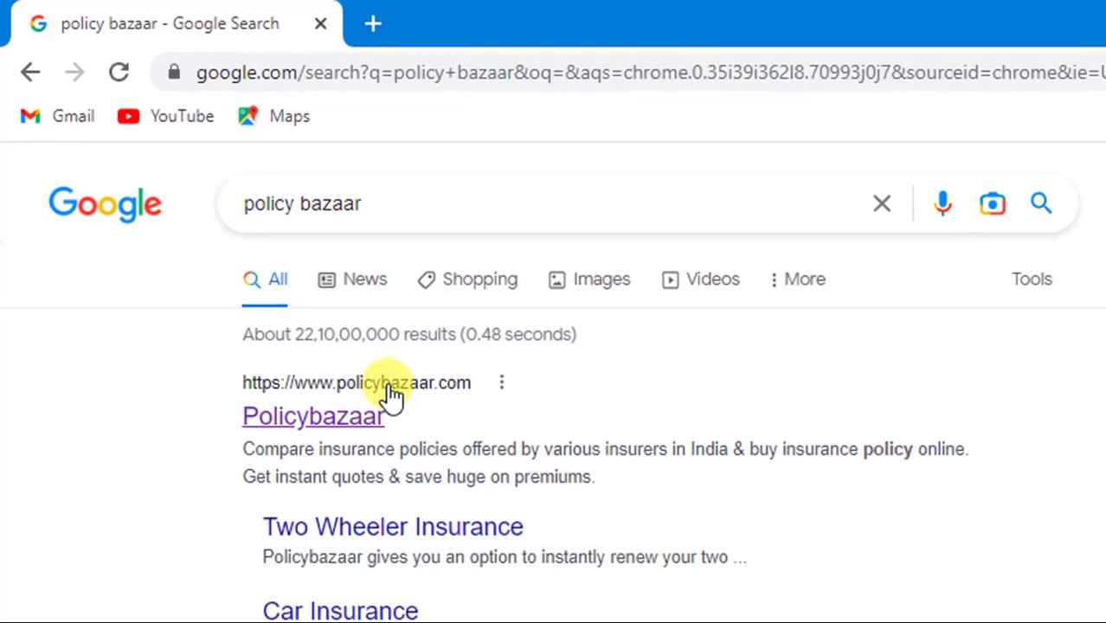
pyautogui.click(399, 402)
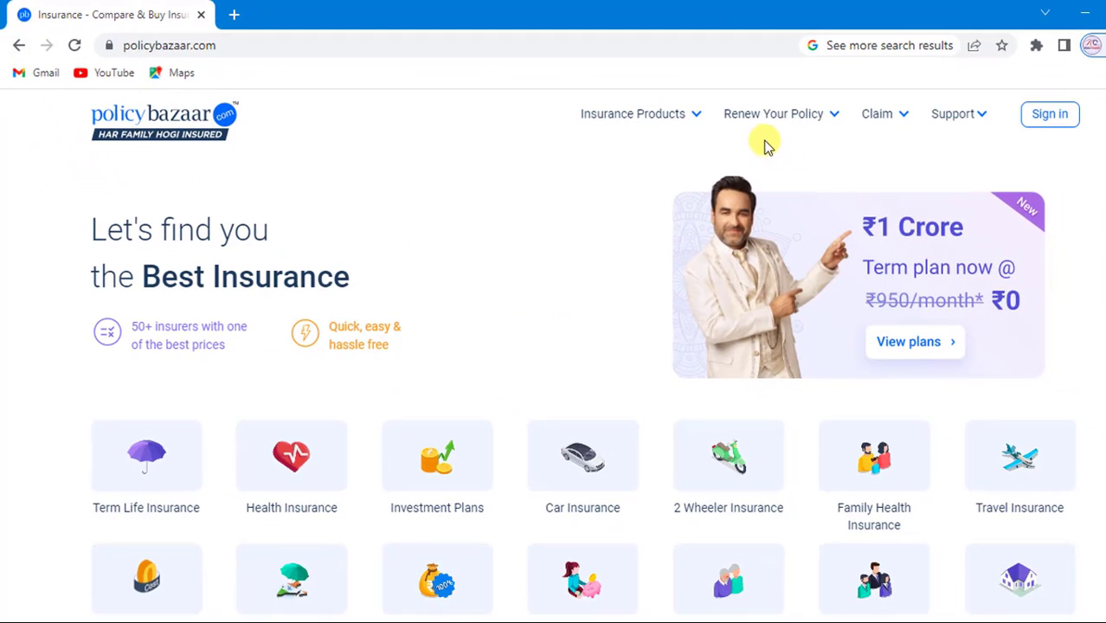
# - Open the two-wheeler policy renewal page, enter the bike's registration number and view prices
pyautogui.moveTo(741, 119)
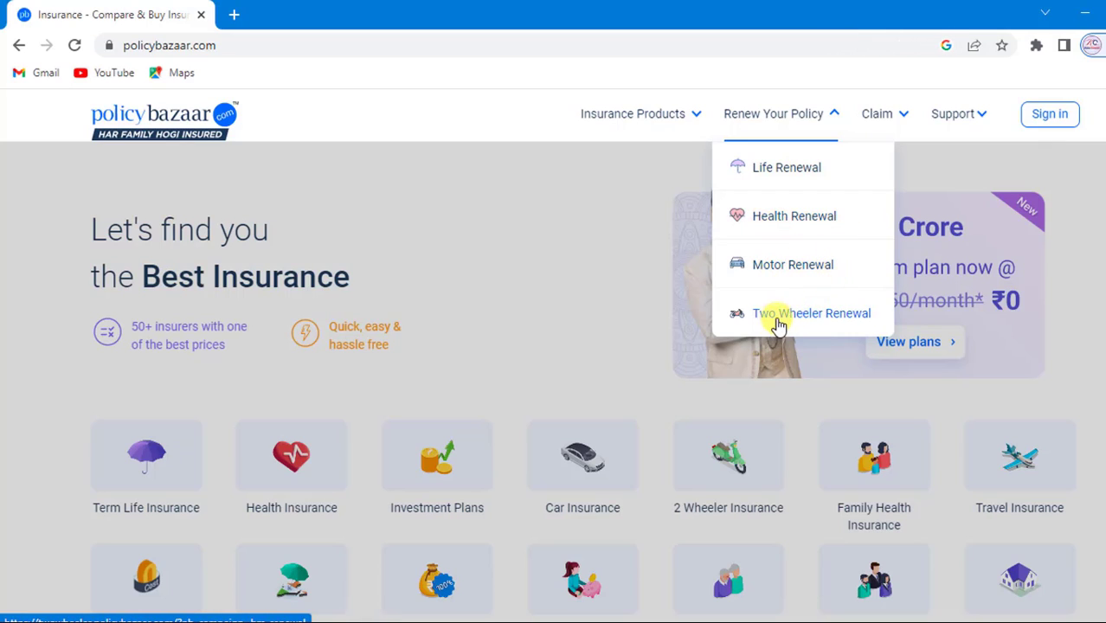
pyautogui.click(839, 323)
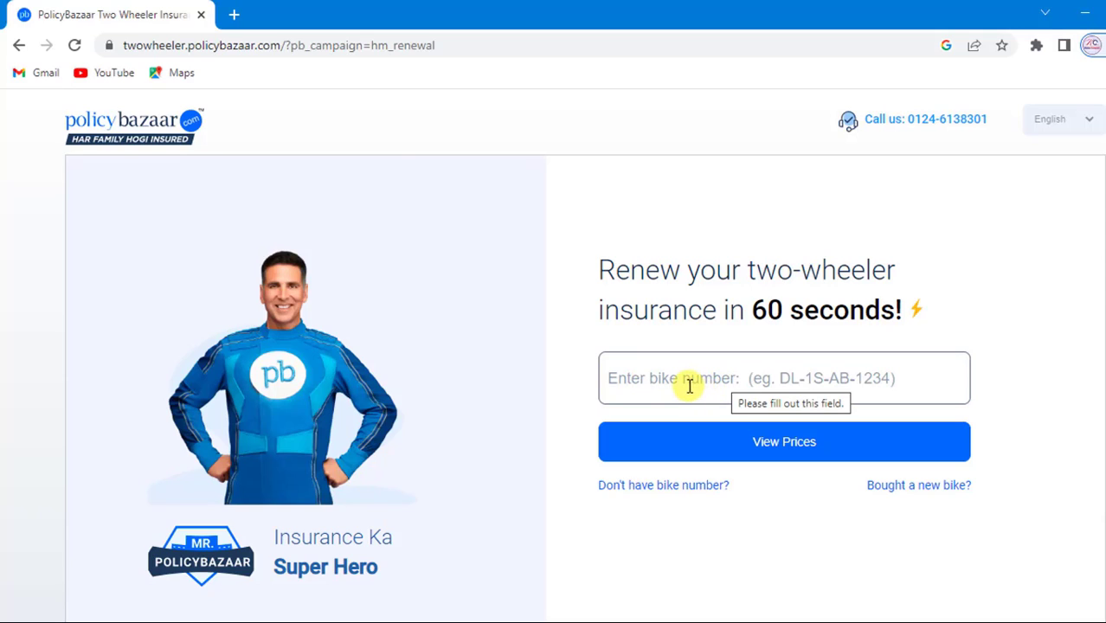
pyautogui.click(726, 442)
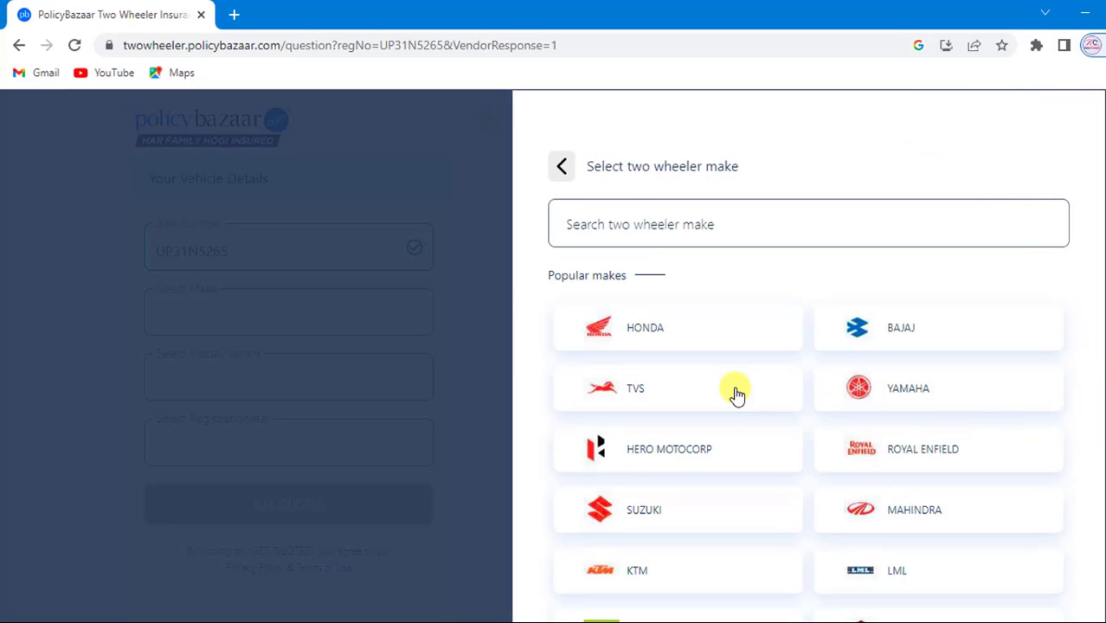
# - Search the two-wheeler makes for He and choose HERO HONDA as the make
pyautogui.scroll(-1, 738, 395)
pyautogui.scroll(-2, 743, 397)
pyautogui.scroll(2, 744, 398)
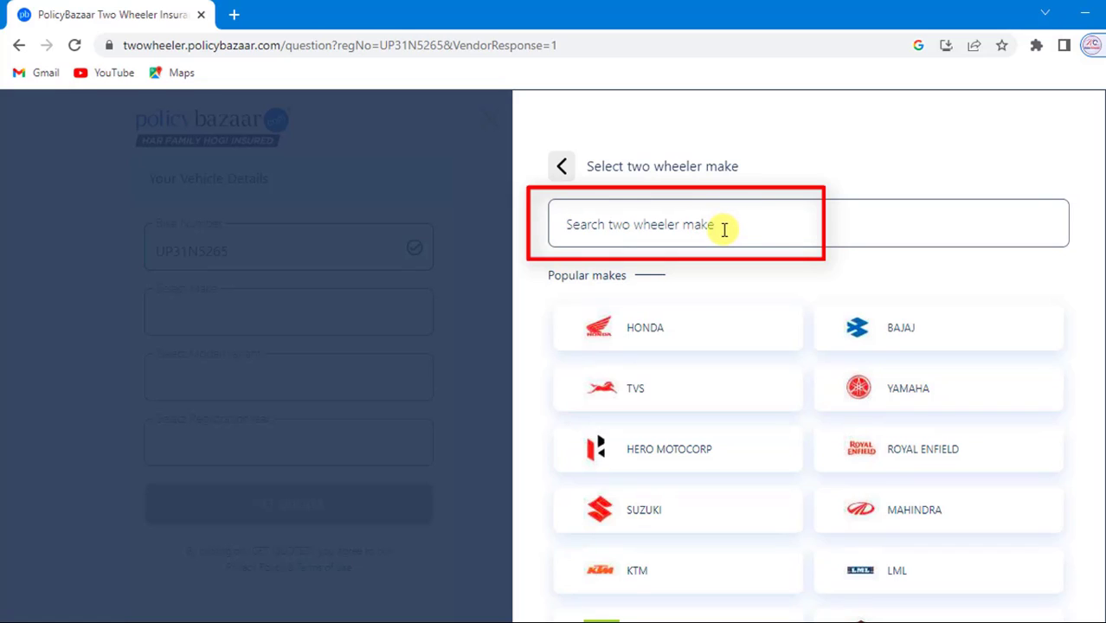
pyautogui.write('He')
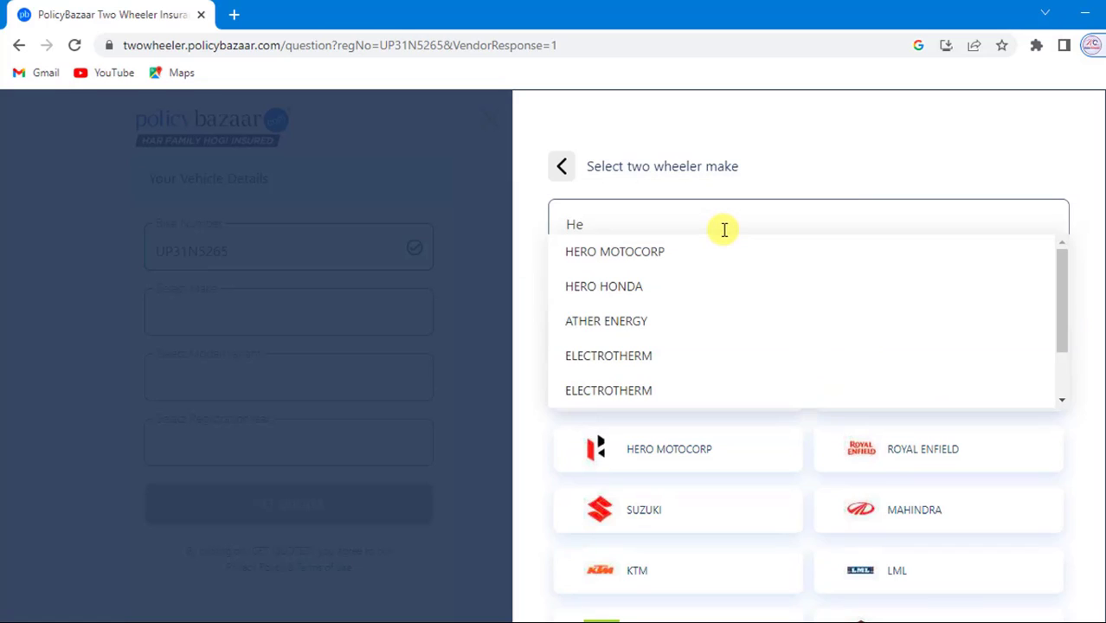
pyautogui.click(623, 289)
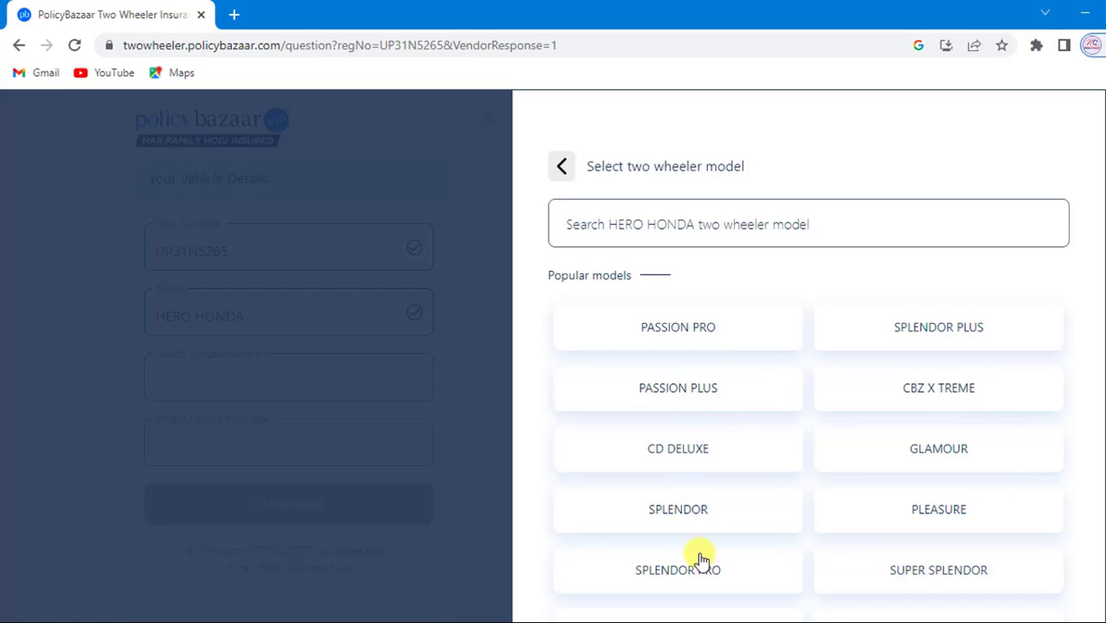
# - Select the SPLENDOR PLUS model with the KICK START DRUM BRAKE (100 CC) variant and set the registration year to 2007
pyautogui.click(928, 338)
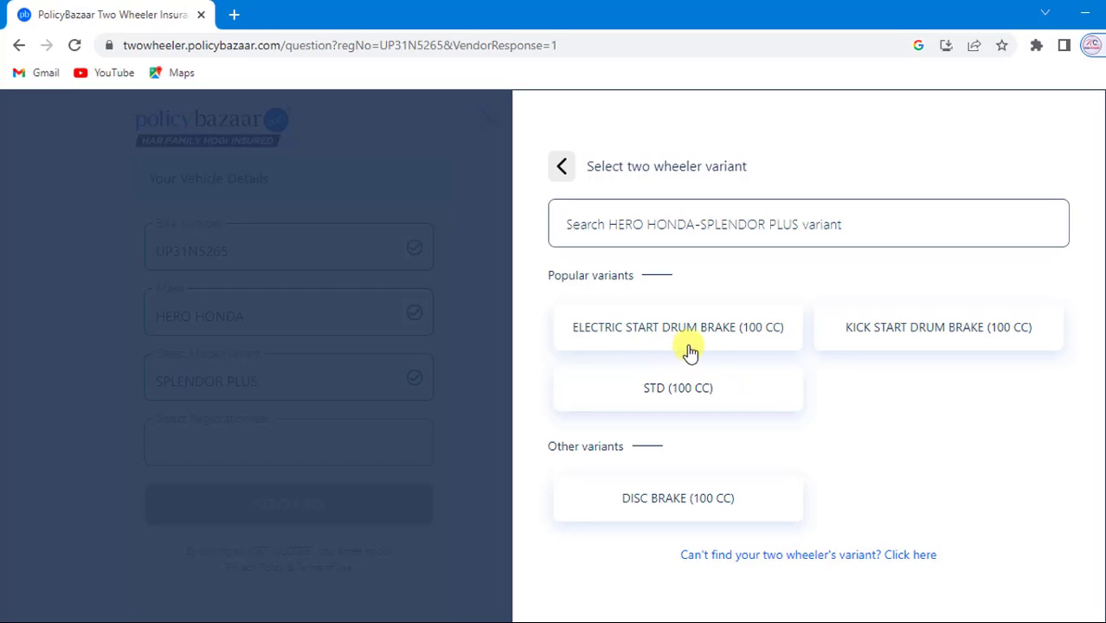
pyautogui.click(950, 338)
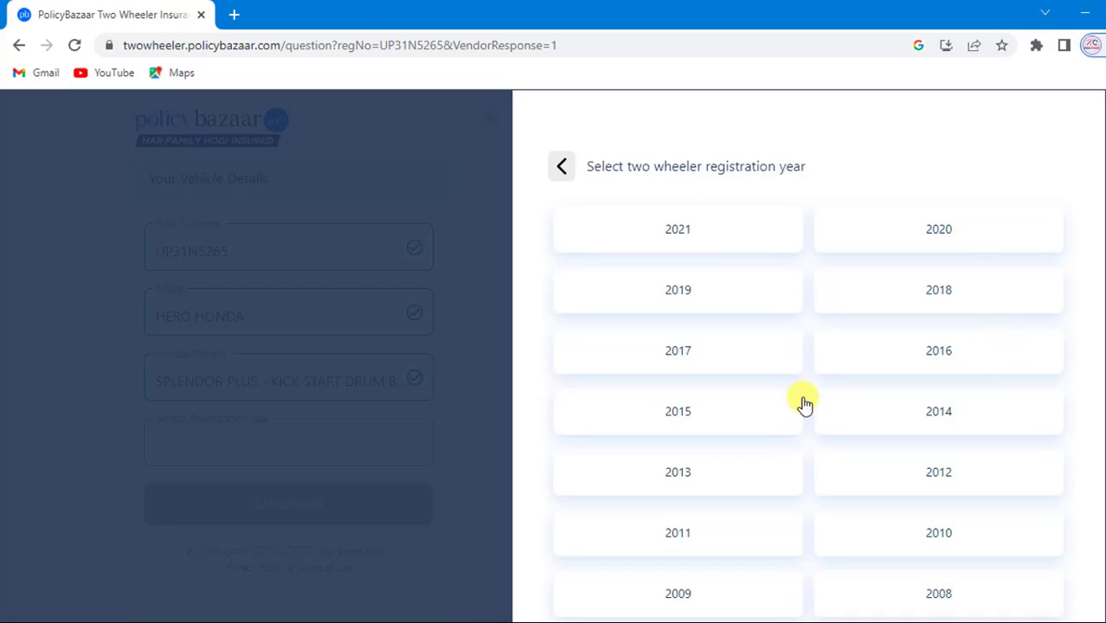
pyautogui.scroll(-3, 802, 407)
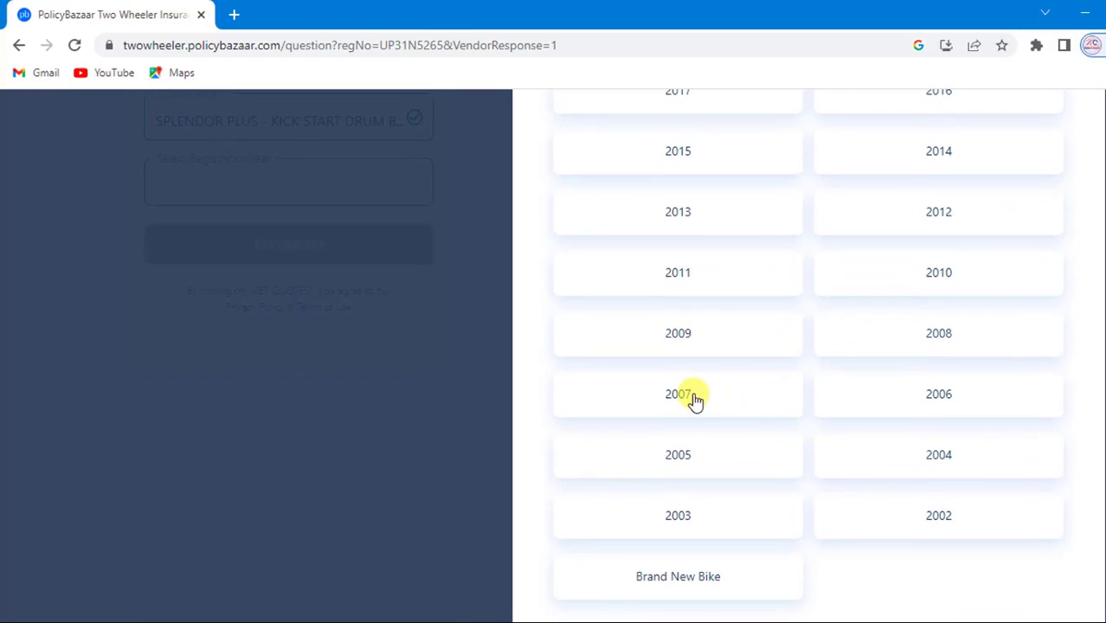
pyautogui.click(679, 397)
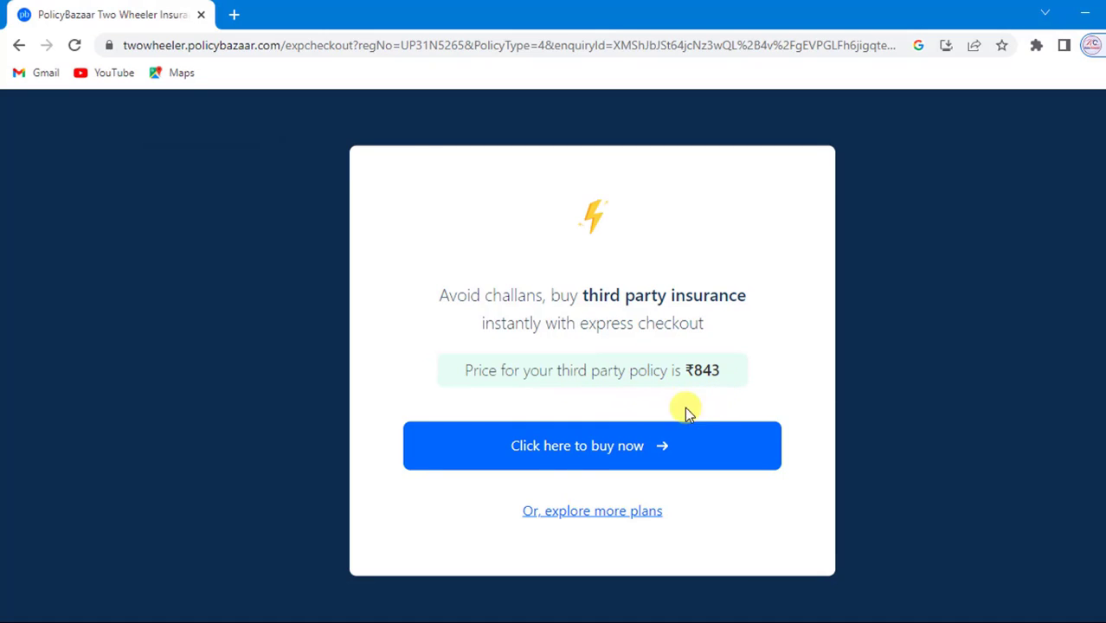
# - Start buying third-party insurance, stating that the current policy expired within 90 days and had Third Party/Liability Only cover
pyautogui.click(605, 462)
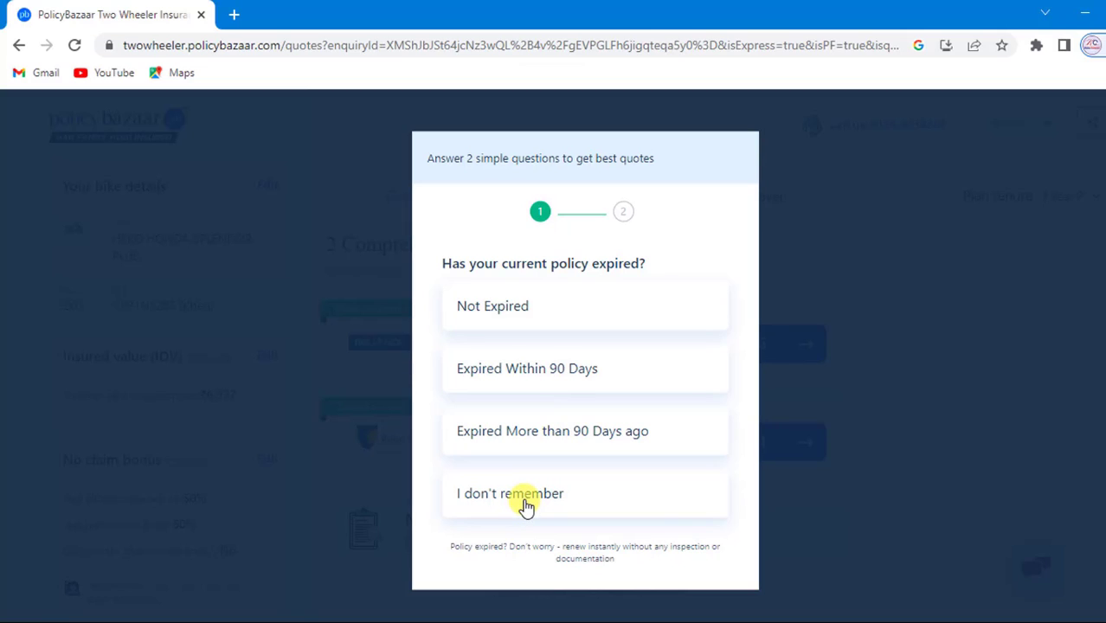
pyautogui.click(581, 378)
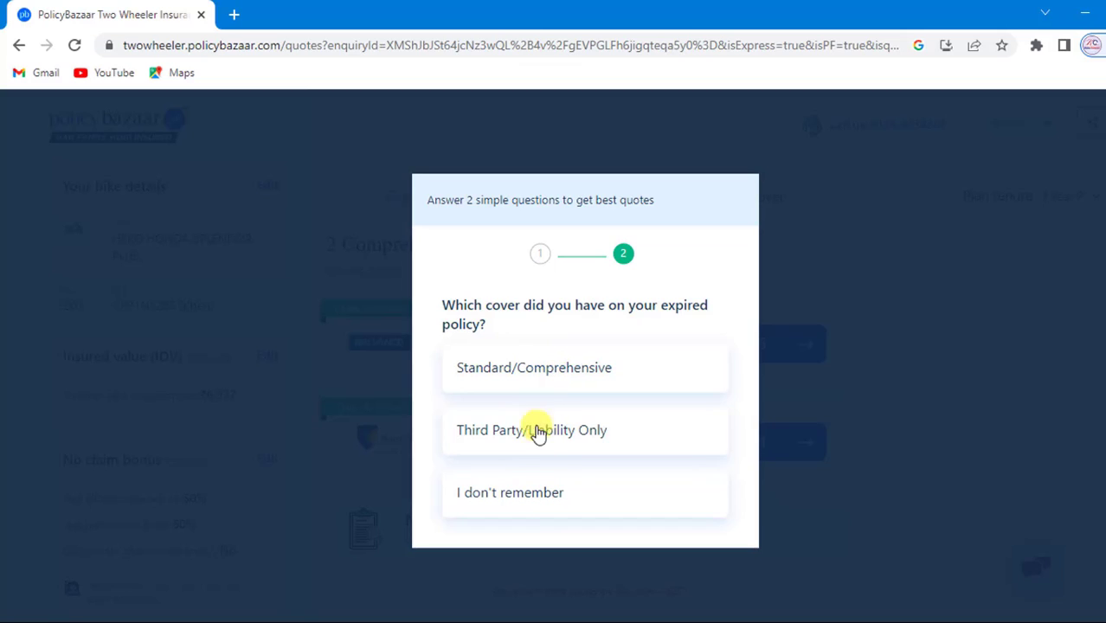
pyautogui.click(494, 444)
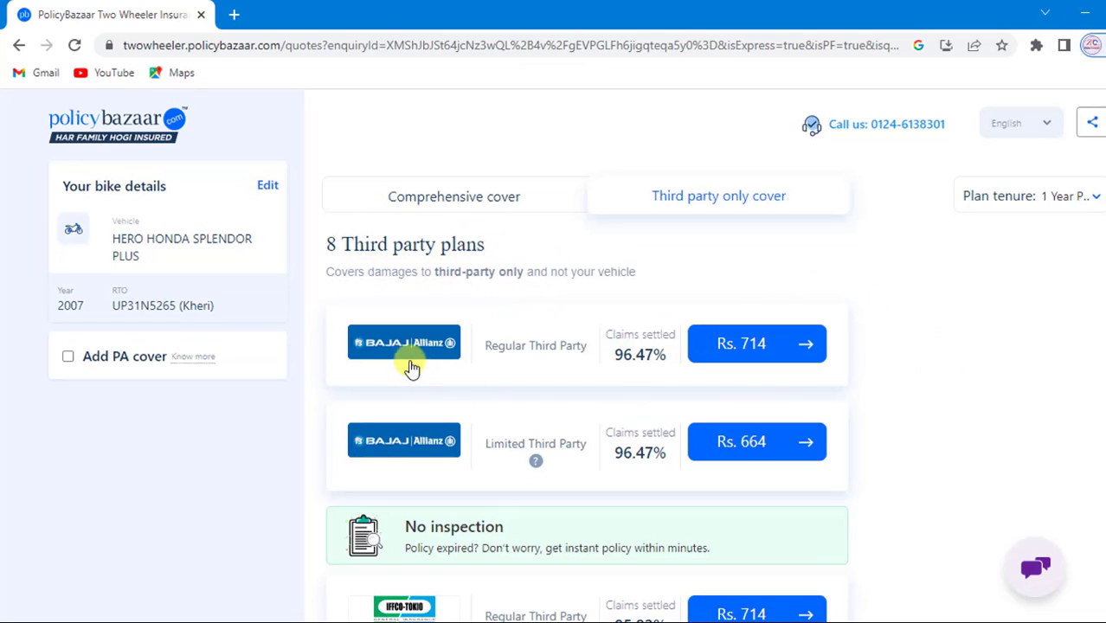
# - Compare the third-party plans and choose the Bajaj Allianz Limited Third Party plan at Rs. 664
pyautogui.scroll(-1, 430, 407)
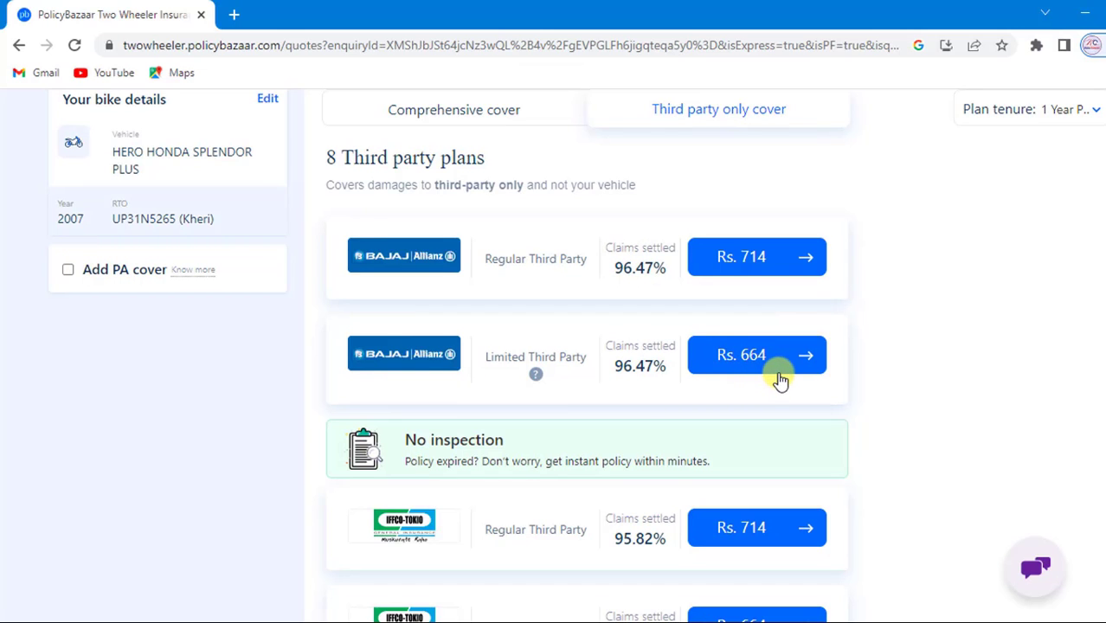
pyautogui.scroll(-4, 782, 381)
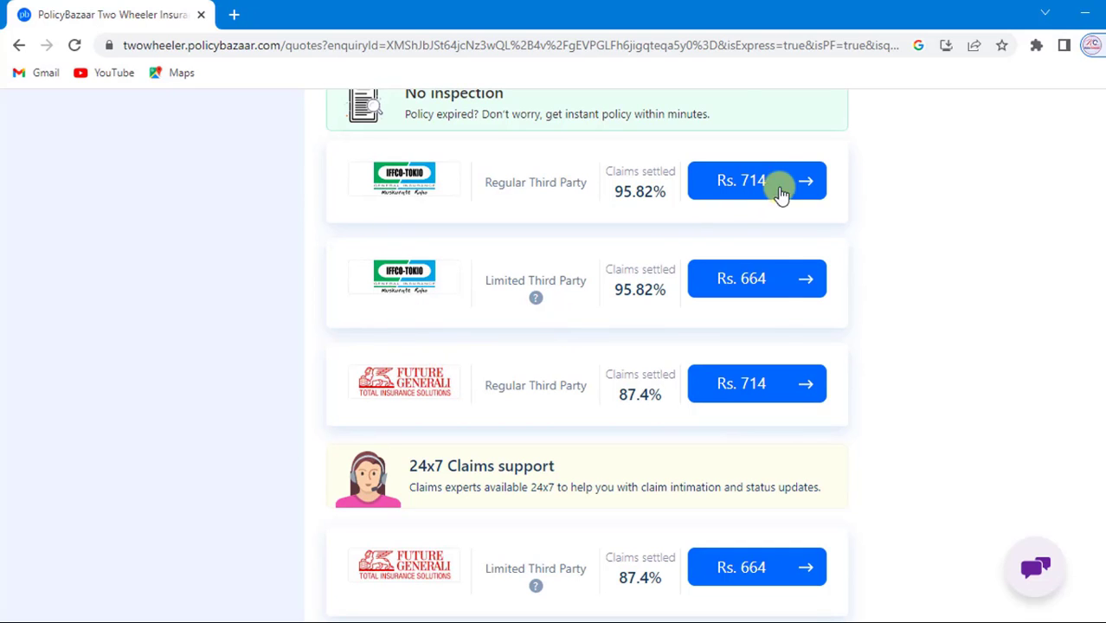
pyautogui.scroll(-1, 785, 453)
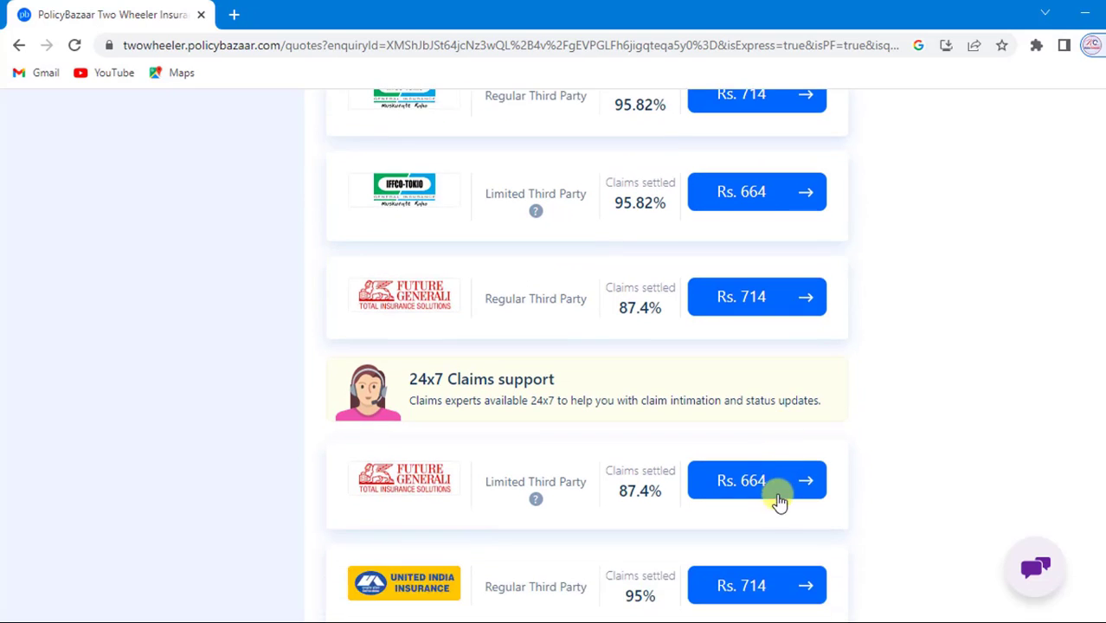
pyautogui.scroll(-3, 780, 502)
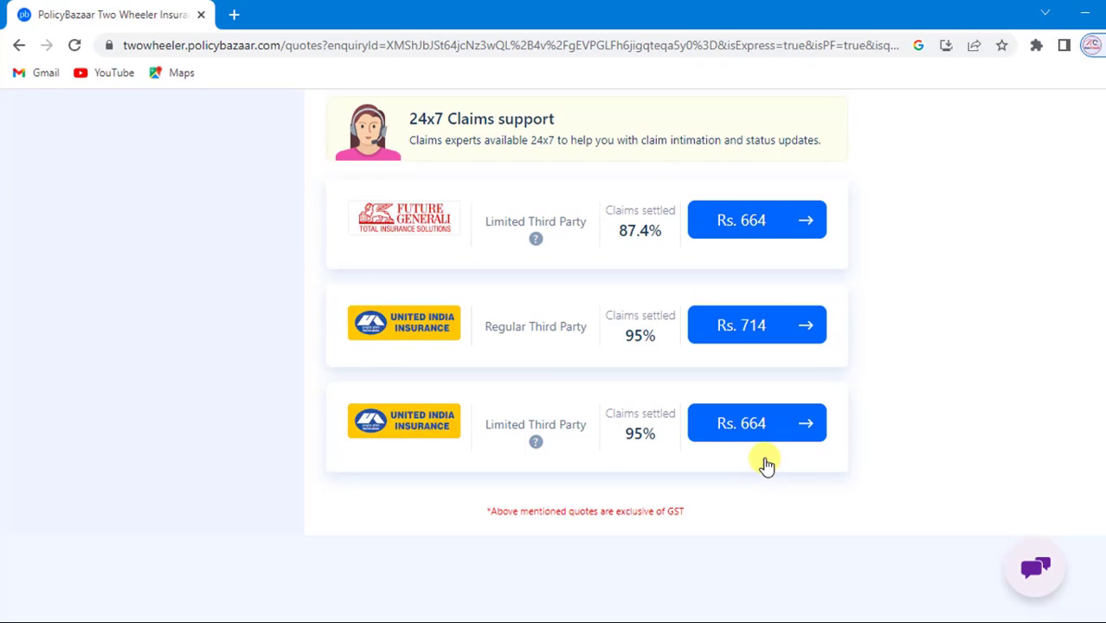
pyautogui.scroll(2, 773, 395)
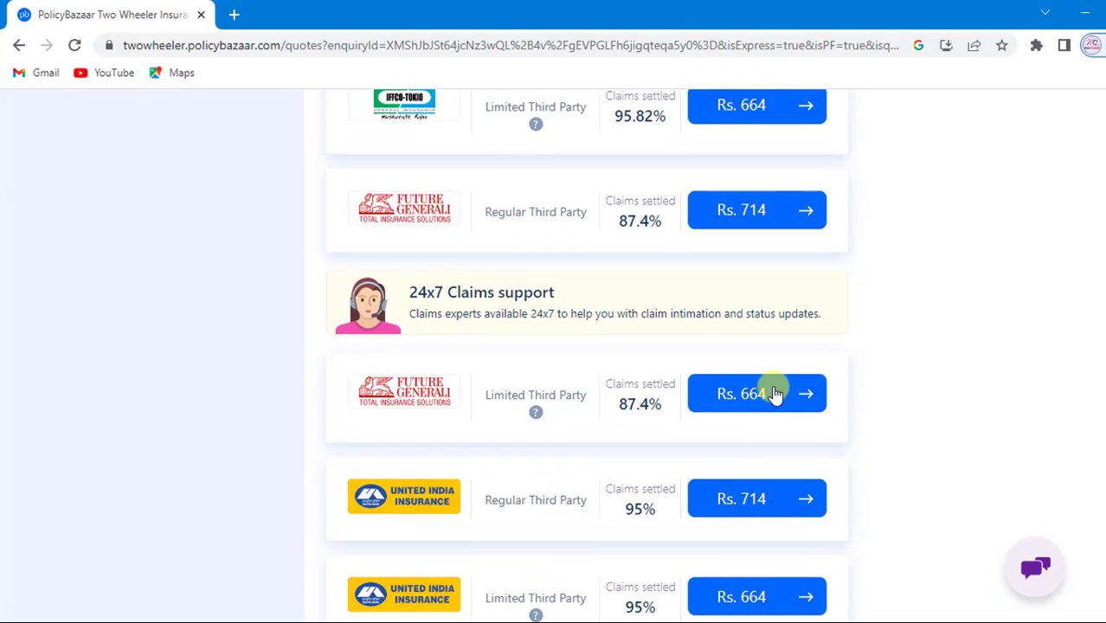
pyautogui.scroll(7, 773, 394)
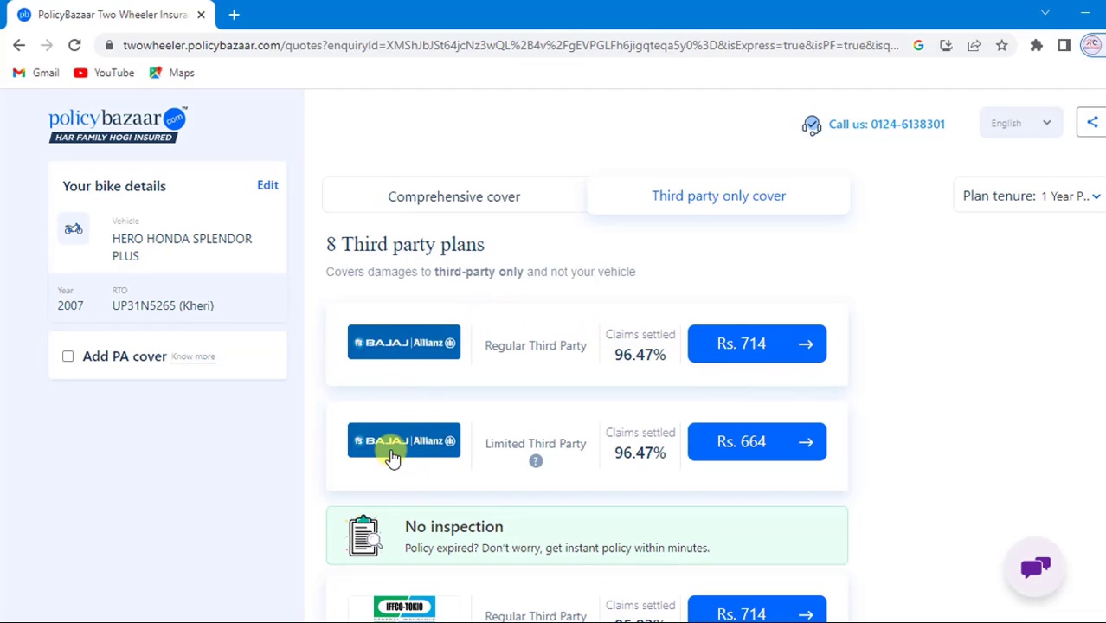
pyautogui.click(782, 450)
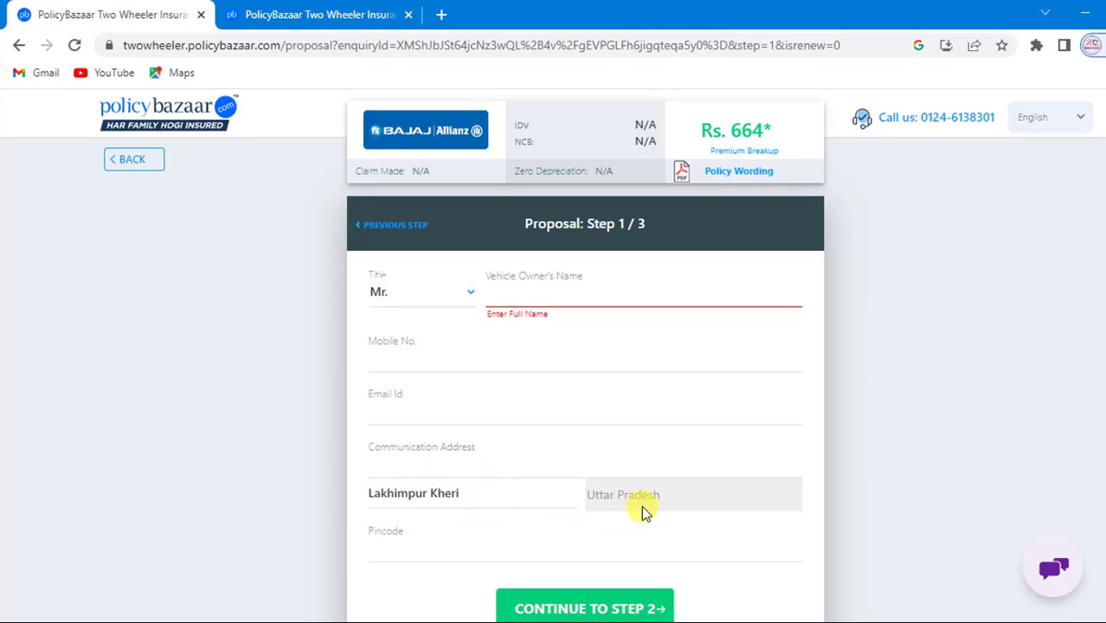
# - Go through the proposal's owner, nominee and vehicle details, including engine and chassis number fields, then save and proceed
pyautogui.scroll(-1, 484, 520)
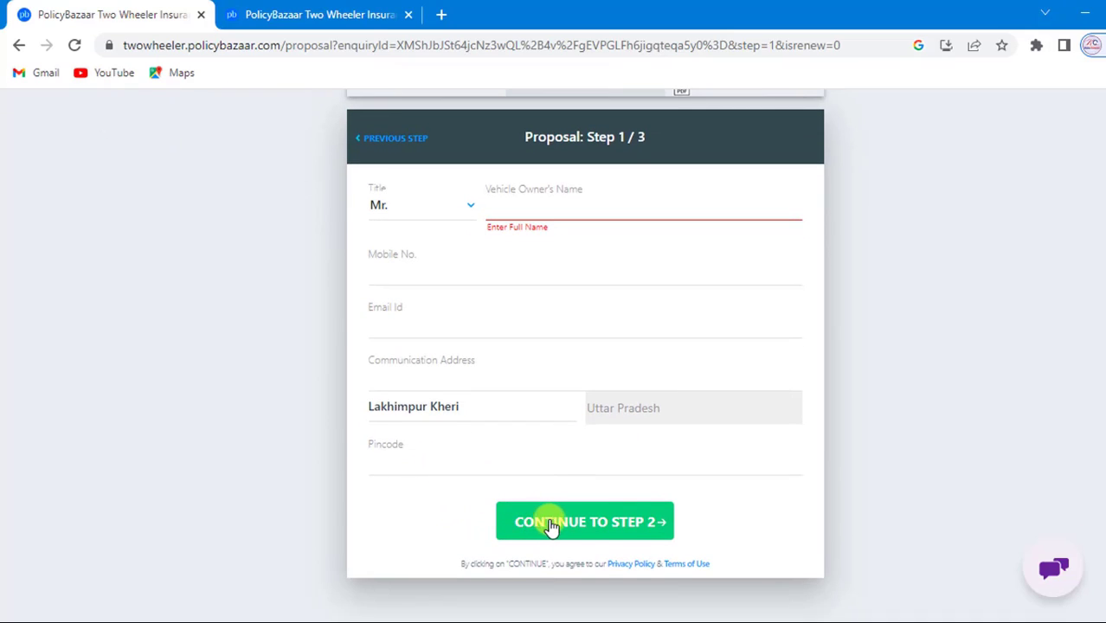
pyautogui.click(633, 523)
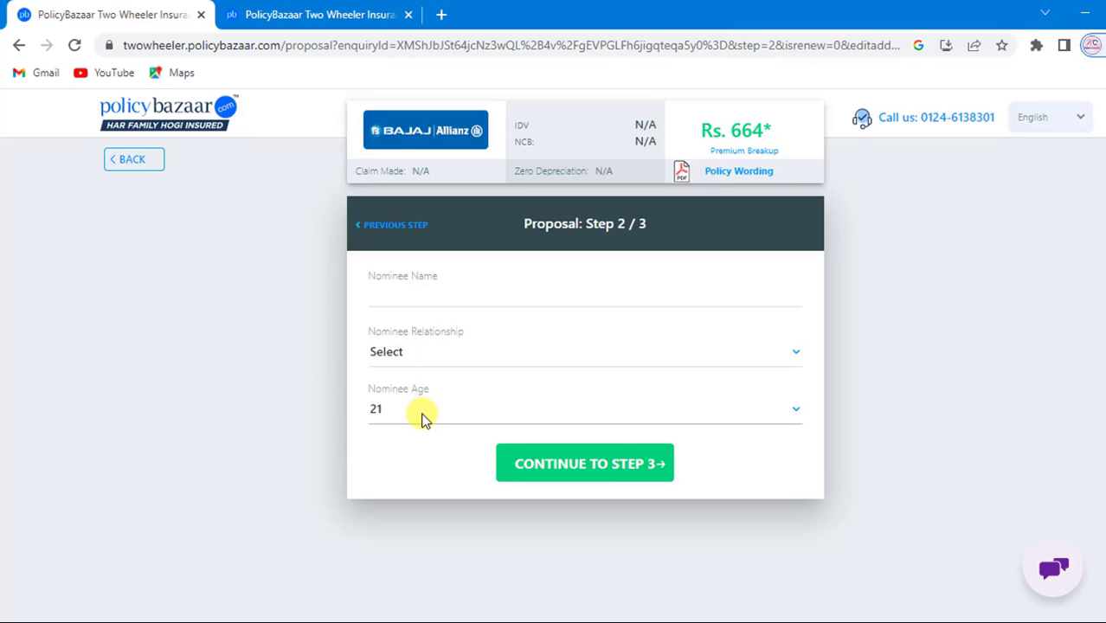
pyautogui.click(622, 484)
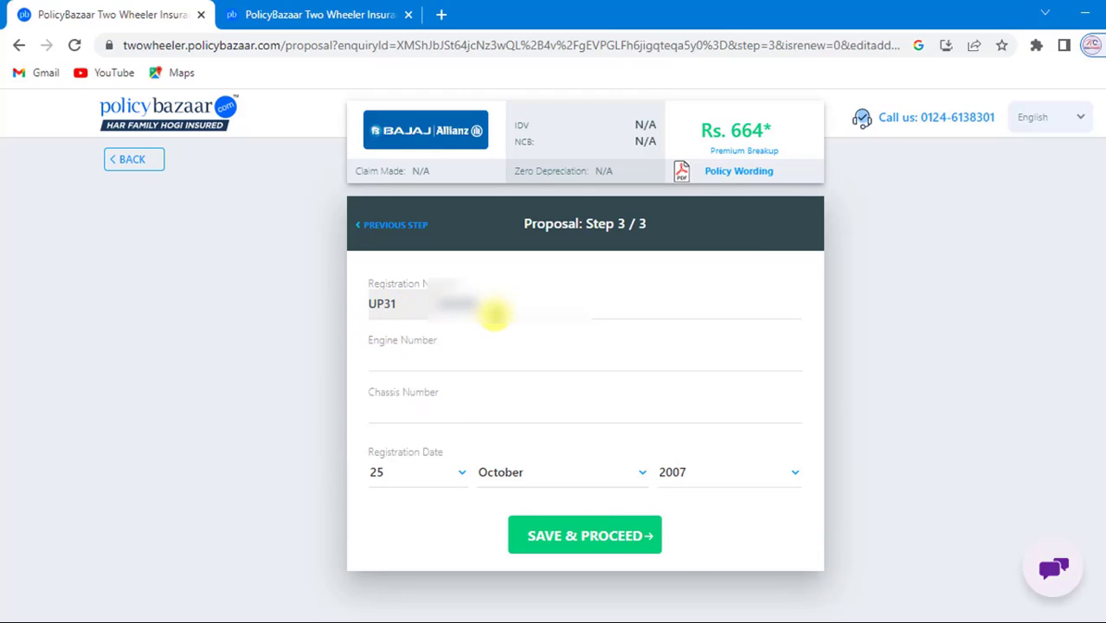
pyautogui.click(418, 359)
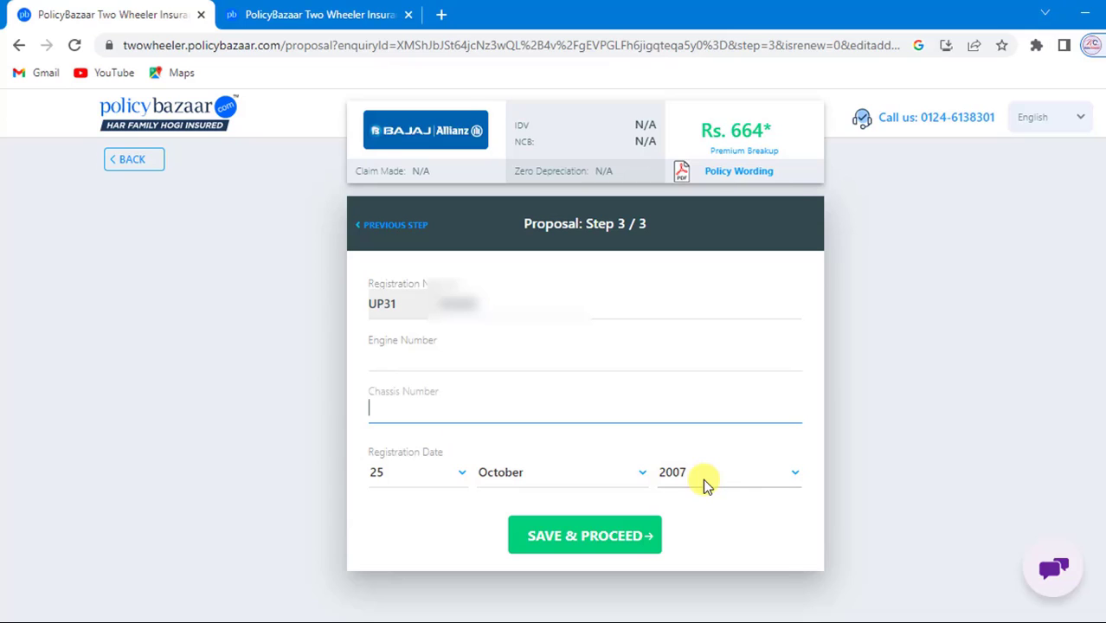
pyautogui.click(623, 552)
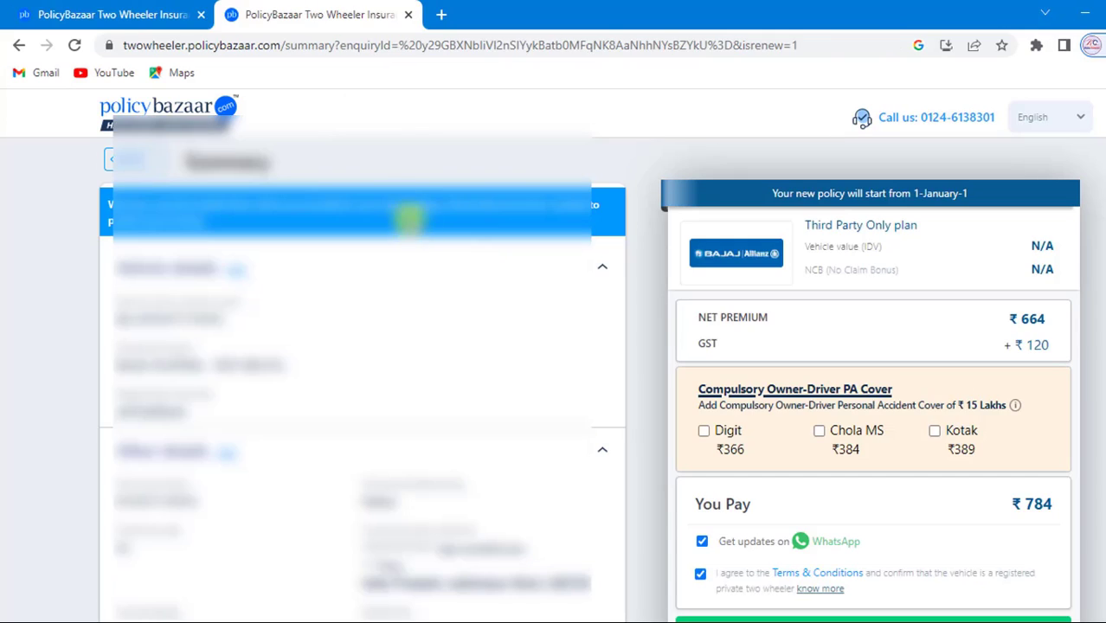
# - Review the policy summary and the Compulsory Owner-Driver PA Cover information, then proceed to secure payment
pyautogui.scroll(-3, 620, 288)
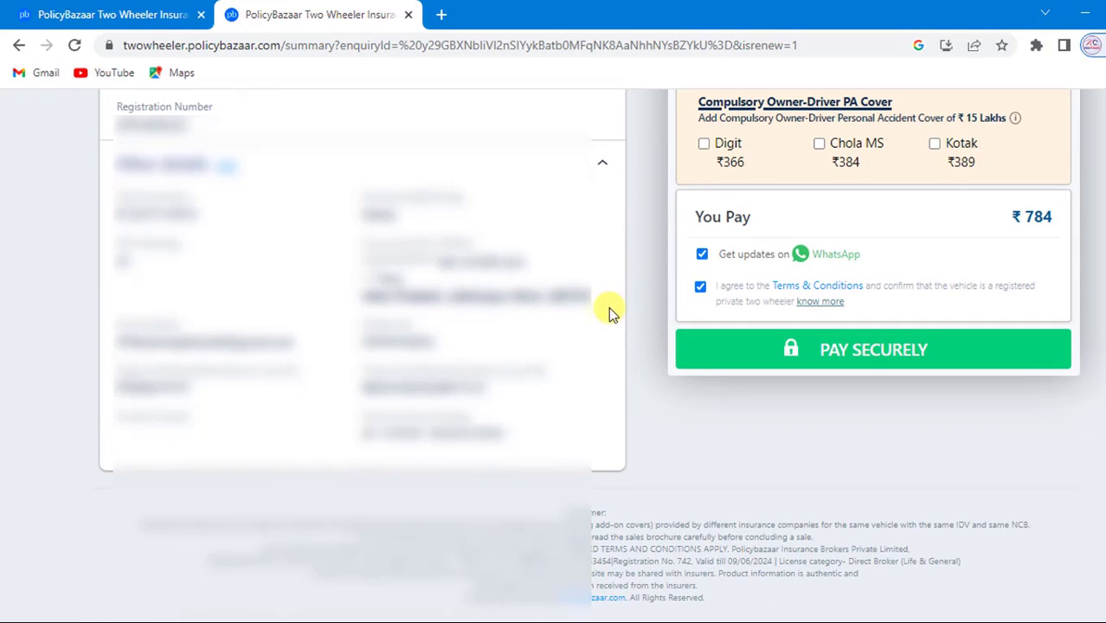
pyautogui.scroll(2, 822, 357)
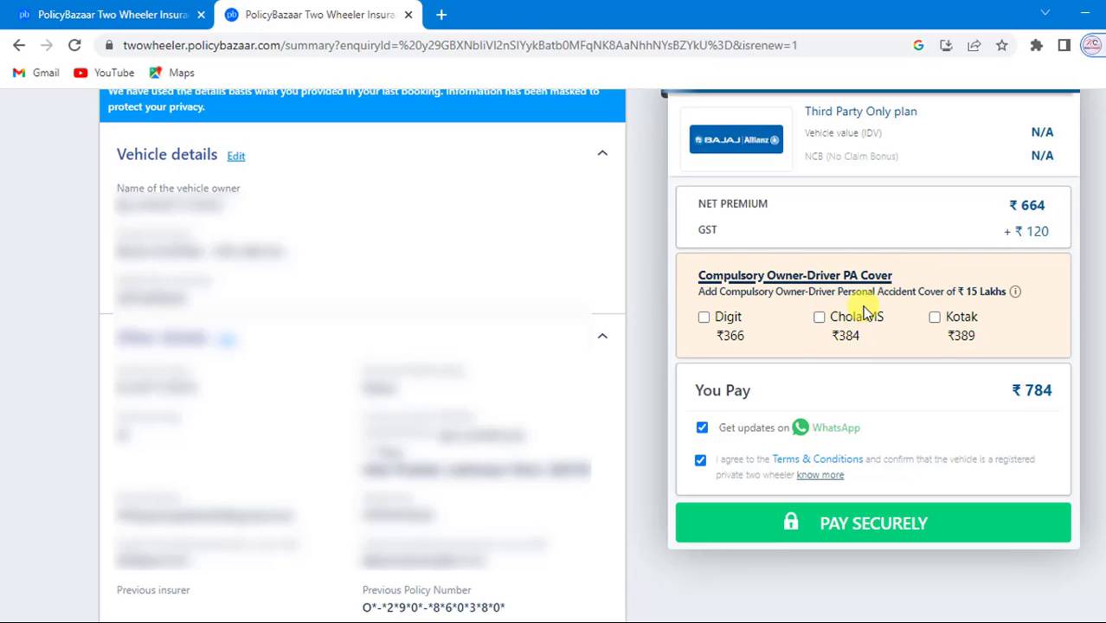
pyautogui.moveTo(1016, 296)
pyautogui.click(907, 528)
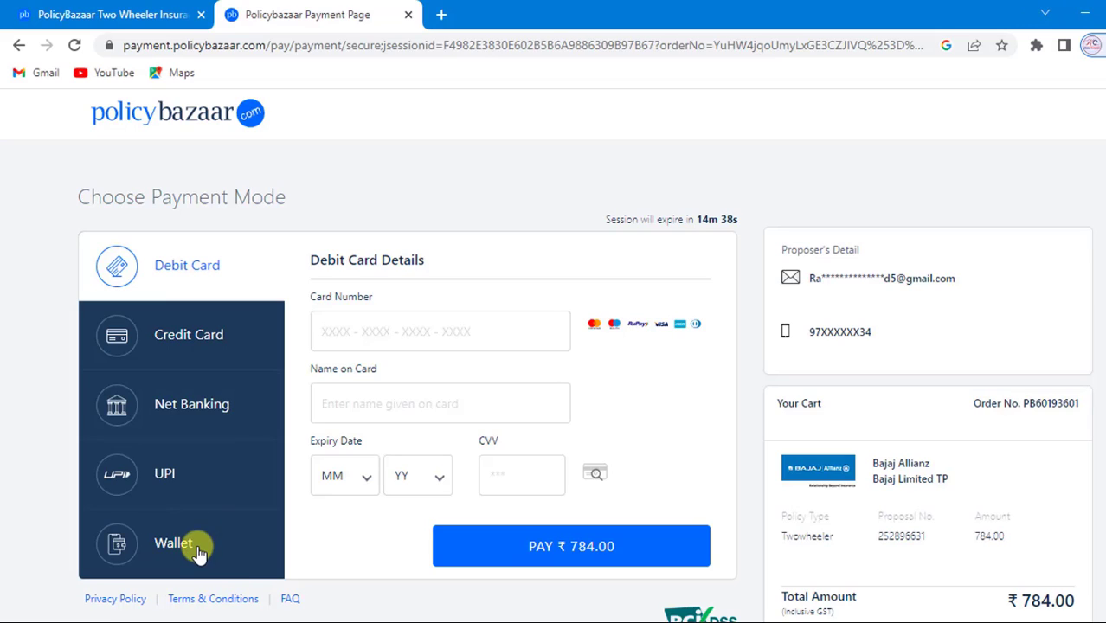
# - Choose UPI as the payment mode with BHIM as the app, then add the UPI account and make the payment
pyautogui.click(167, 477)
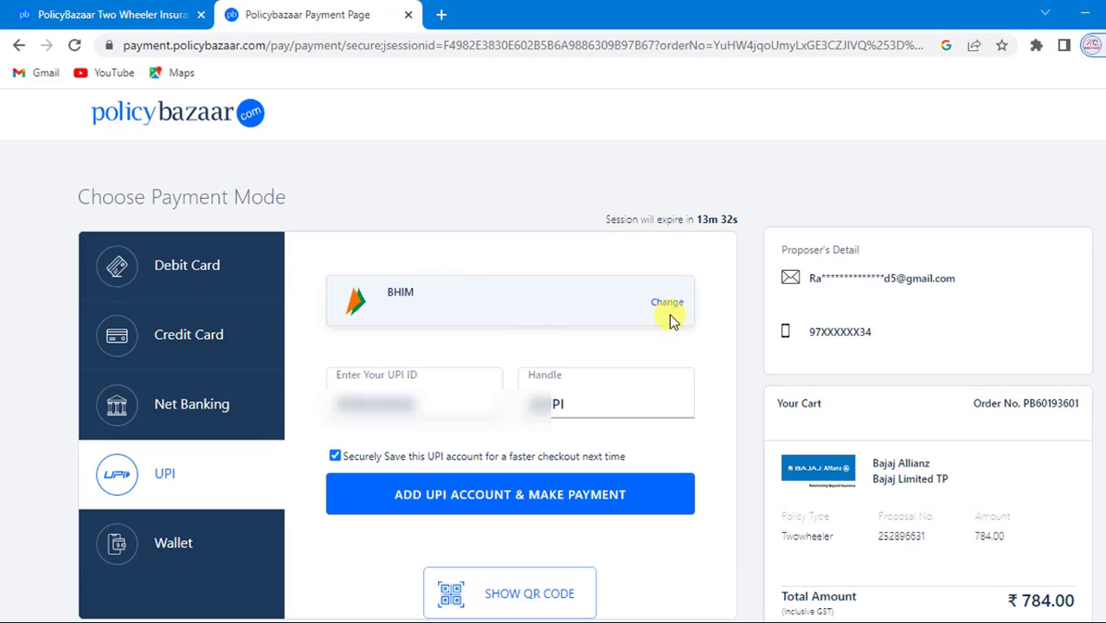
pyautogui.click(668, 305)
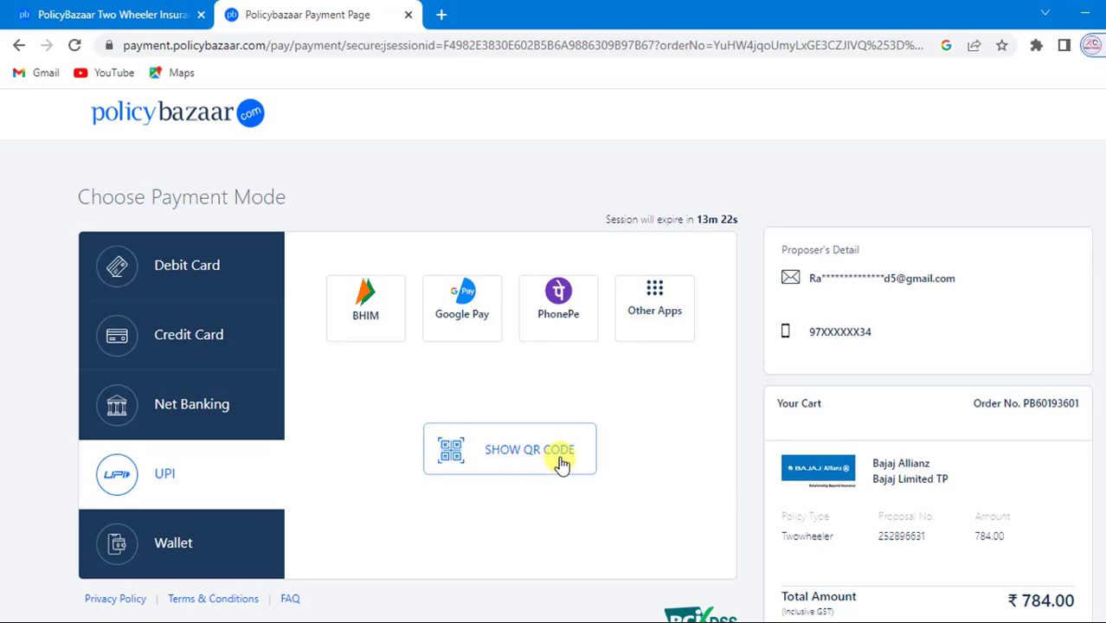
pyautogui.click(372, 309)
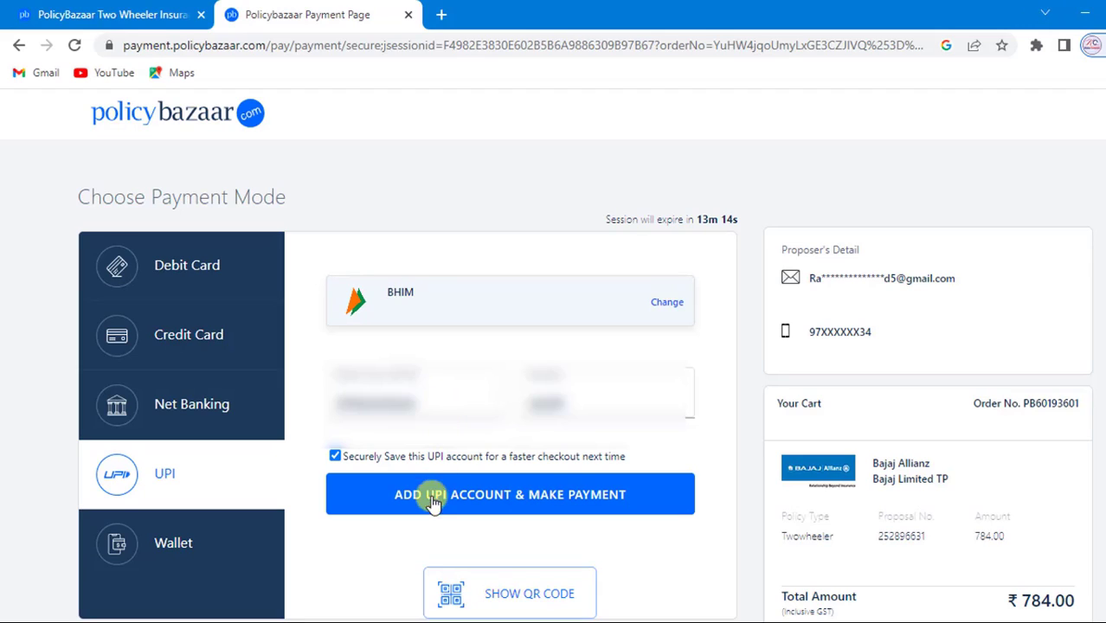
pyautogui.click(561, 505)
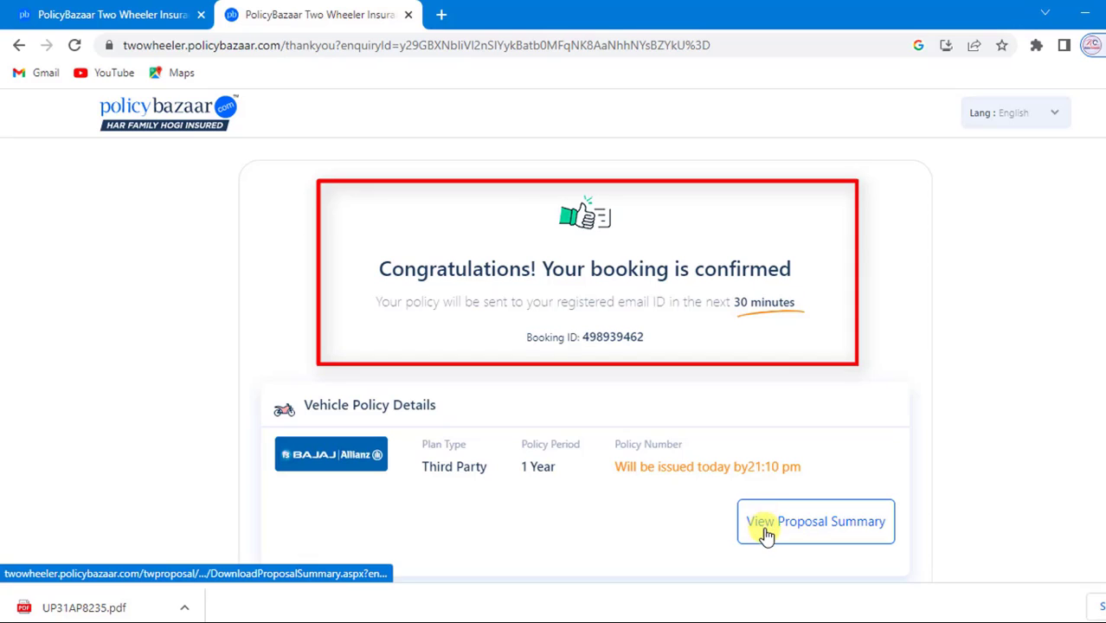
# - View the proposal summary, then switch to Gmail and open the PDF attached to the newest Bajaj Allianz General Insurance e-mail
pyautogui.click(868, 523)
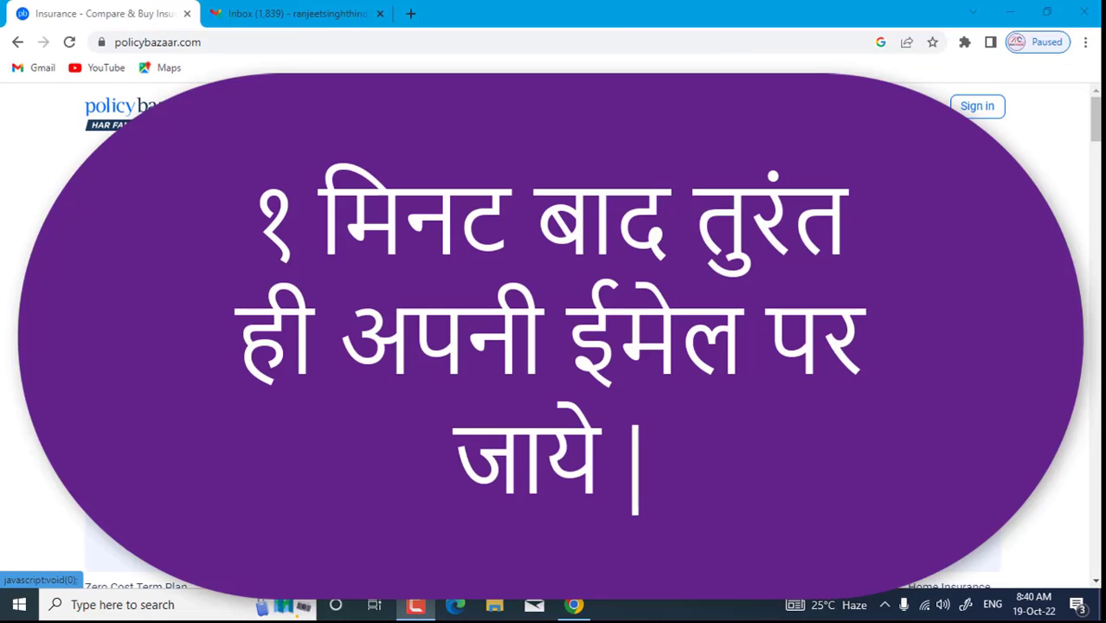
pyautogui.click(259, 14)
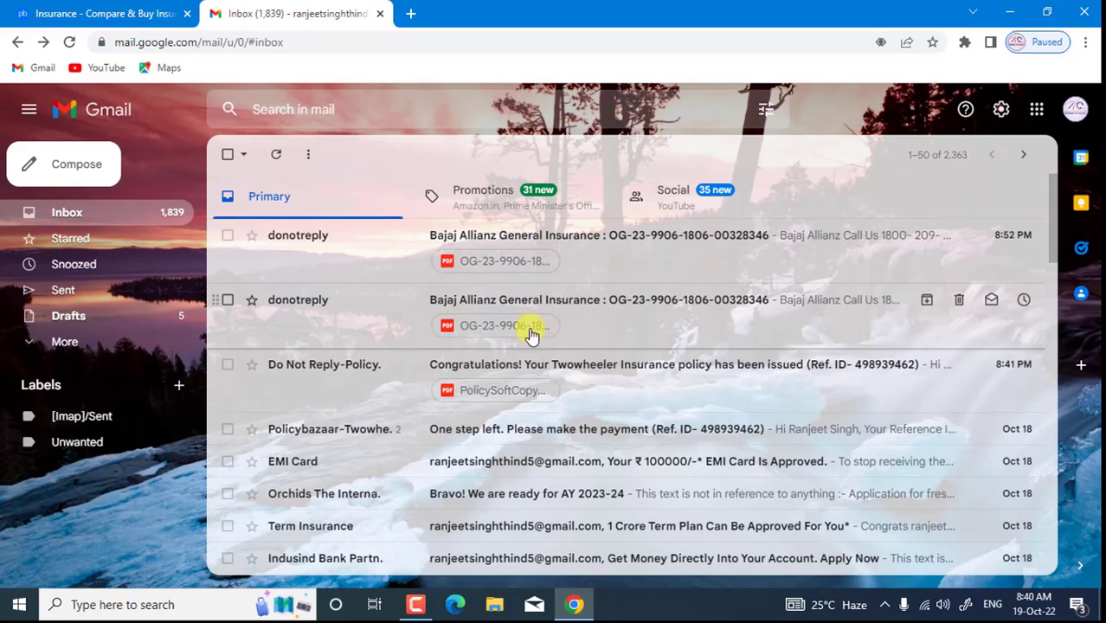
pyautogui.click(496, 269)
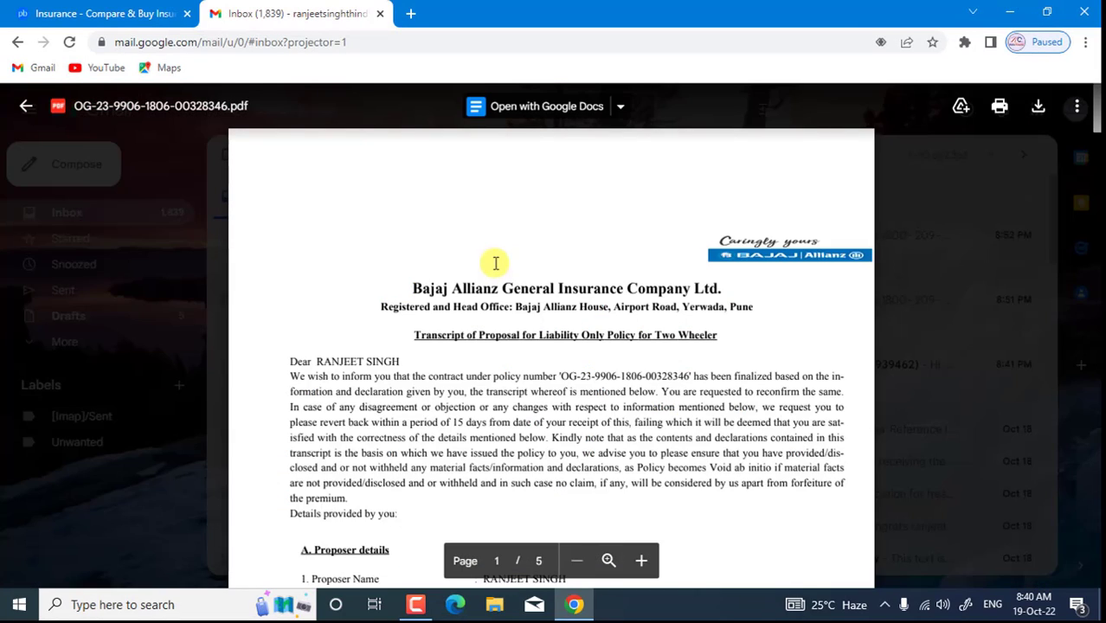